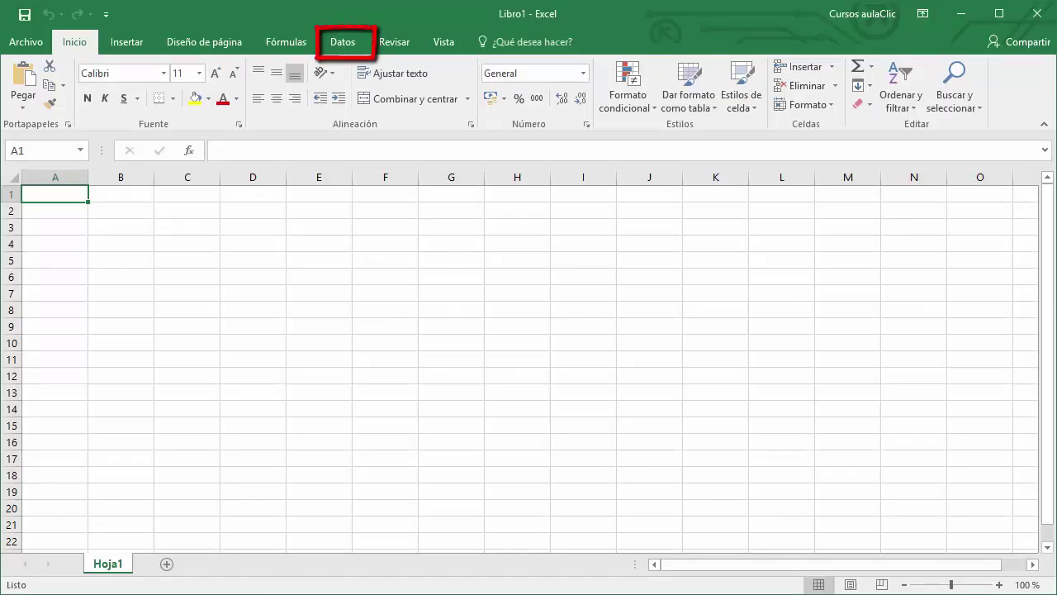
Open the Obtener datos externos menu on the Datos tab
left_click(345, 43)
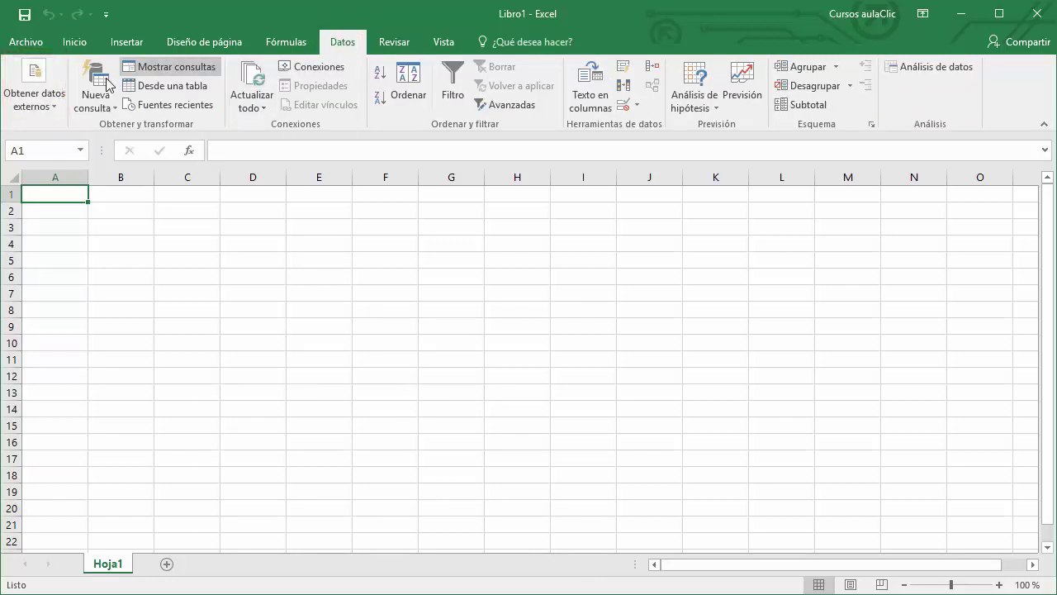
left_click(37, 99)
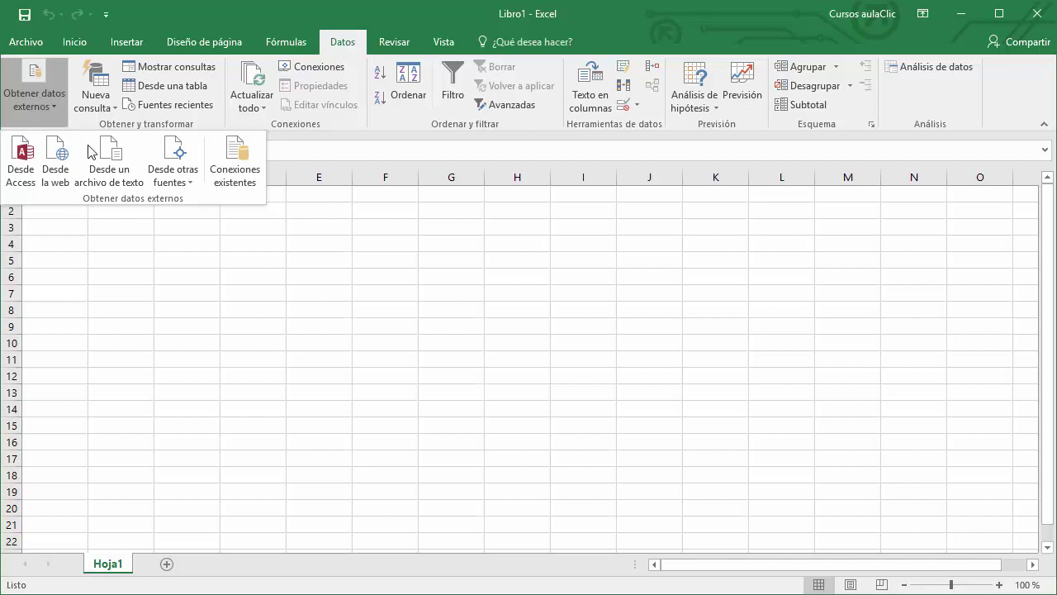
Import libros.txt from Documents using Desde un archivo de texto
left_click(105, 165)
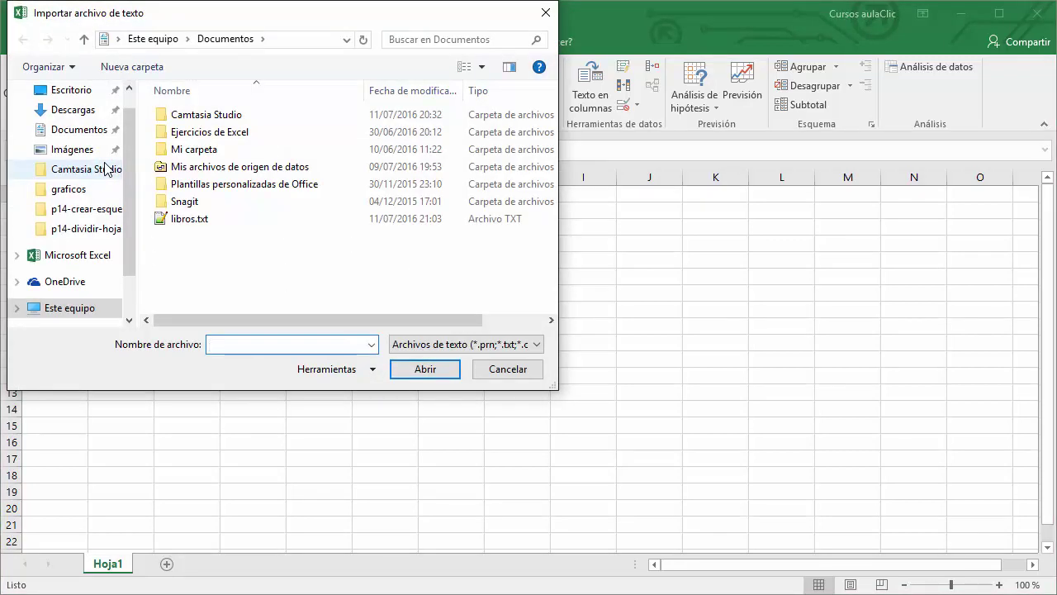
left_click(168, 222)
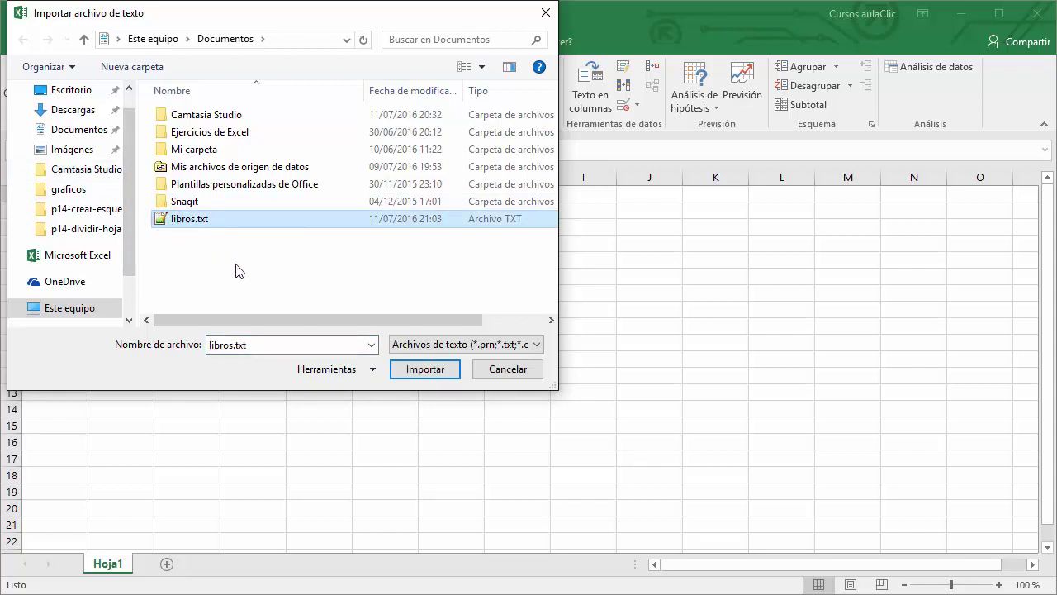
left_click(417, 372)
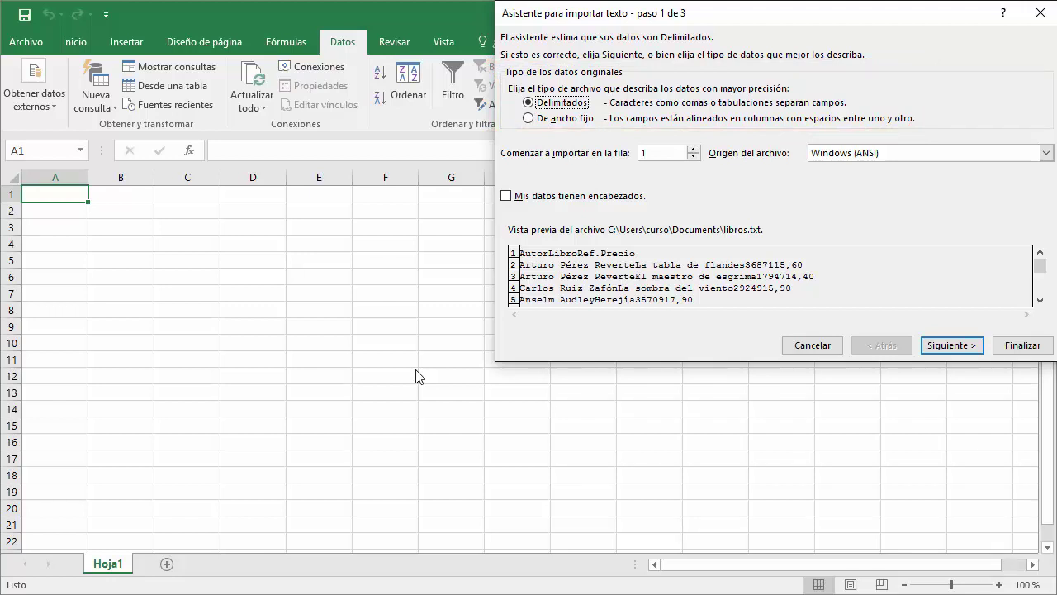
Keep Delimitados and Tabulación separators, advancing to wizard step 3 of 3
left_click(949, 345)
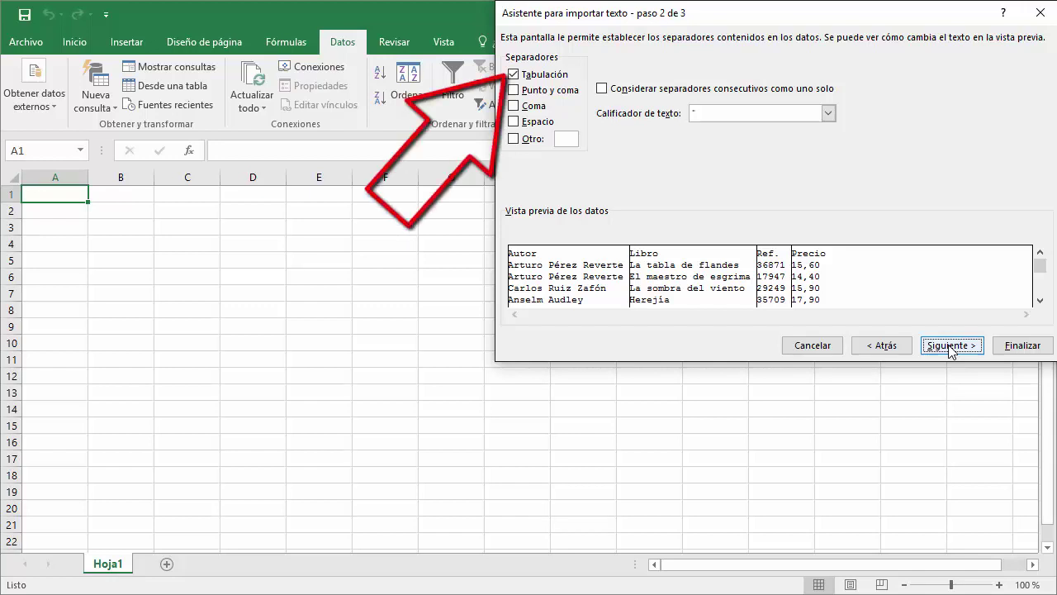
left_click(949, 346)
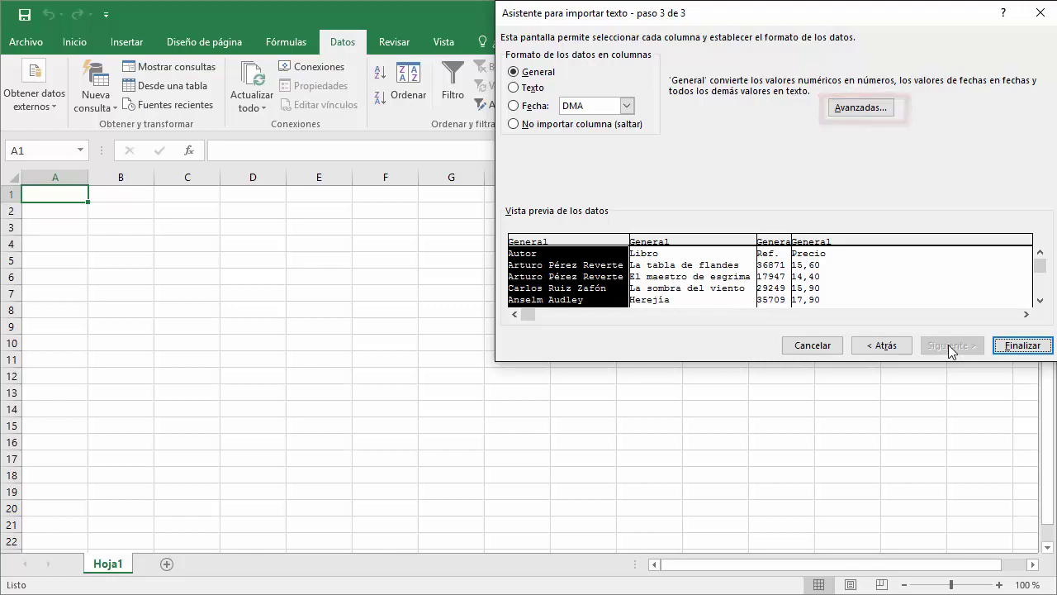
Leave the Avanzadas settings unchanged and finish the wizard, with placement proposed at =$A$1
left_click(857, 110)
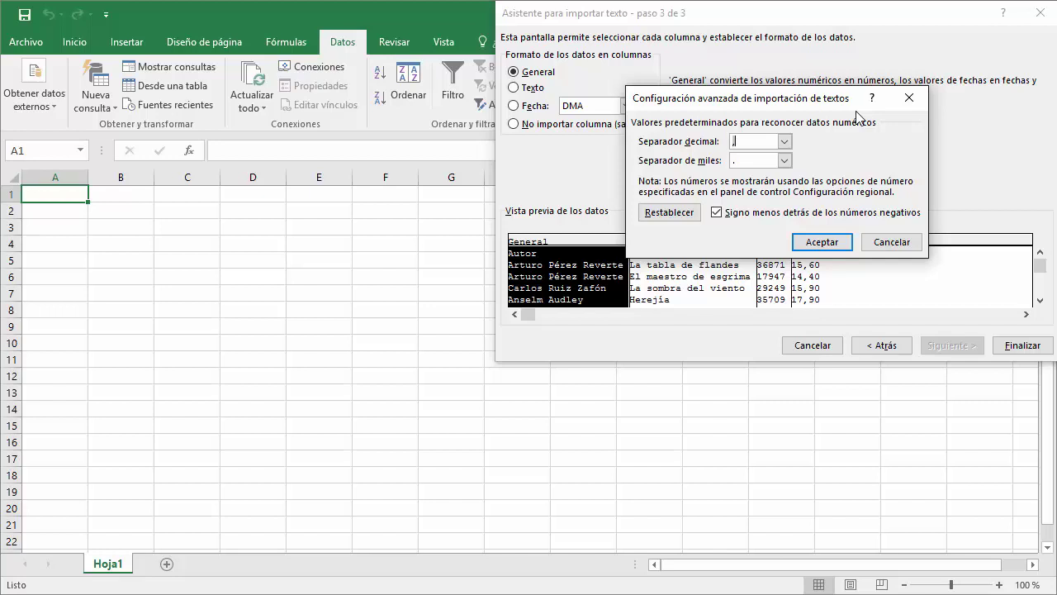
left_click(884, 244)
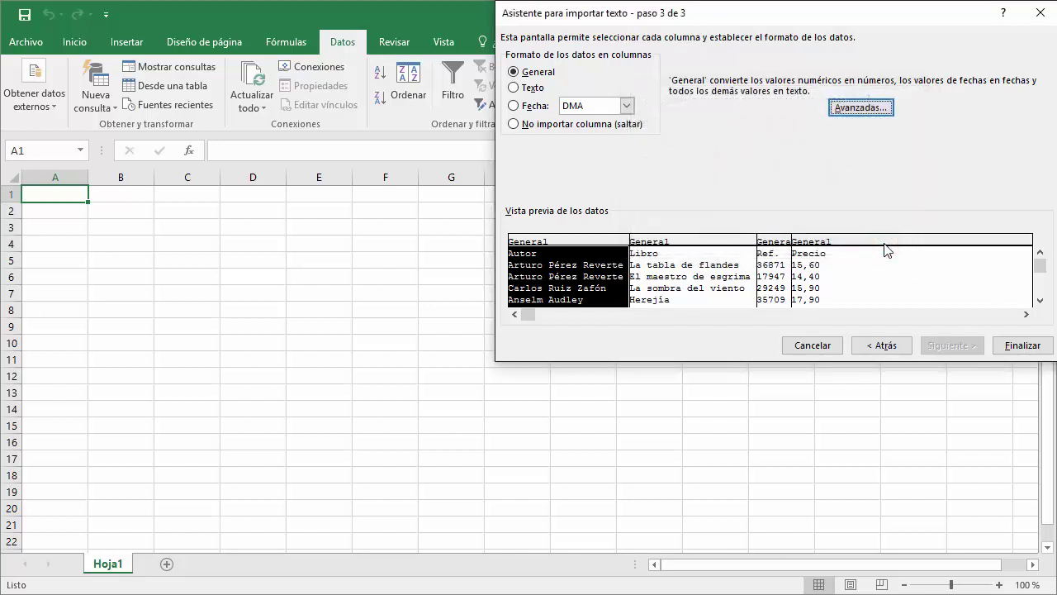
left_click(1010, 350)
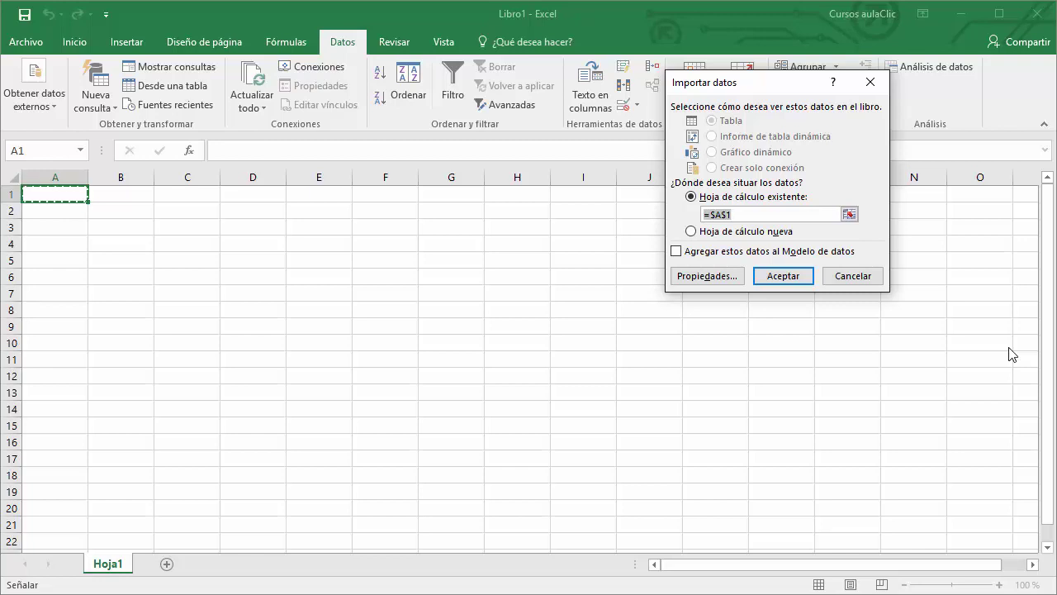
Place the book data at A1 (filling A1:D11) and show the workbook's Conexiones list
left_click(793, 270)
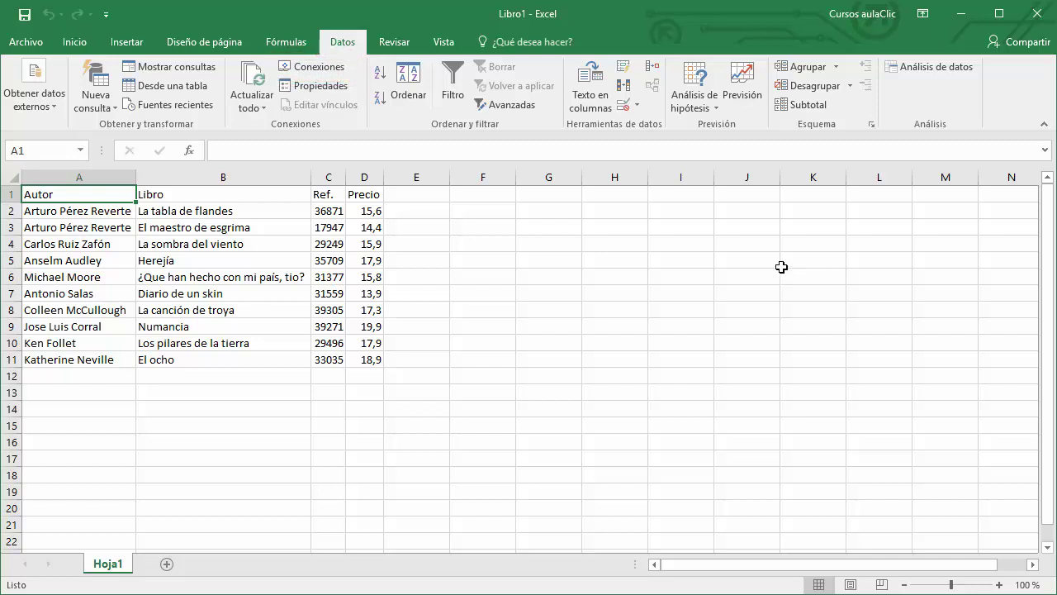
left_click(337, 70)
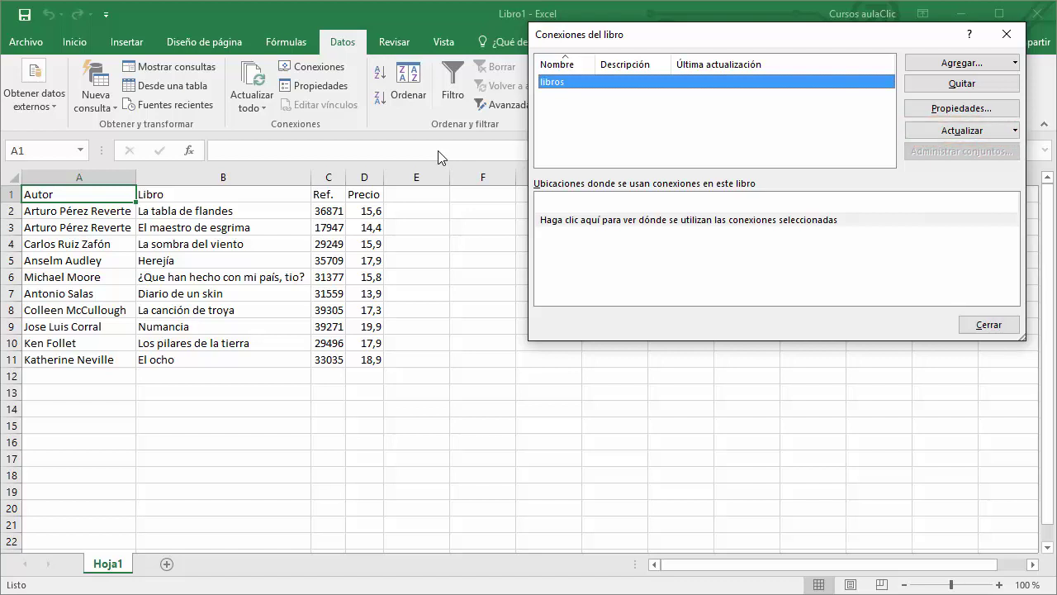
Refresh libros from libros.txt, adding El código Da Vinci in row 12, then view its properties
left_click(923, 129)
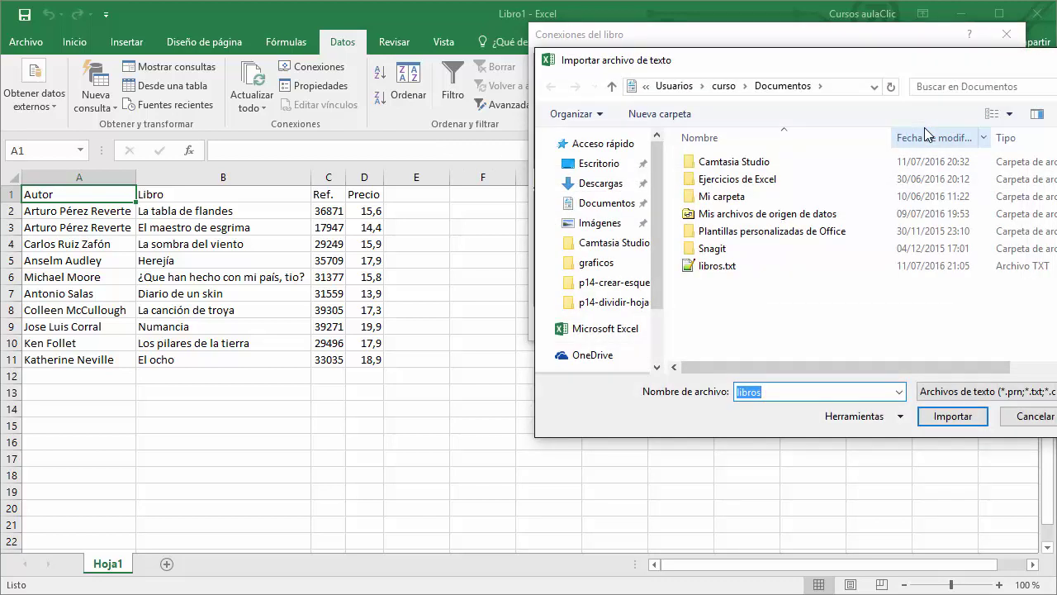
left_click(727, 266)
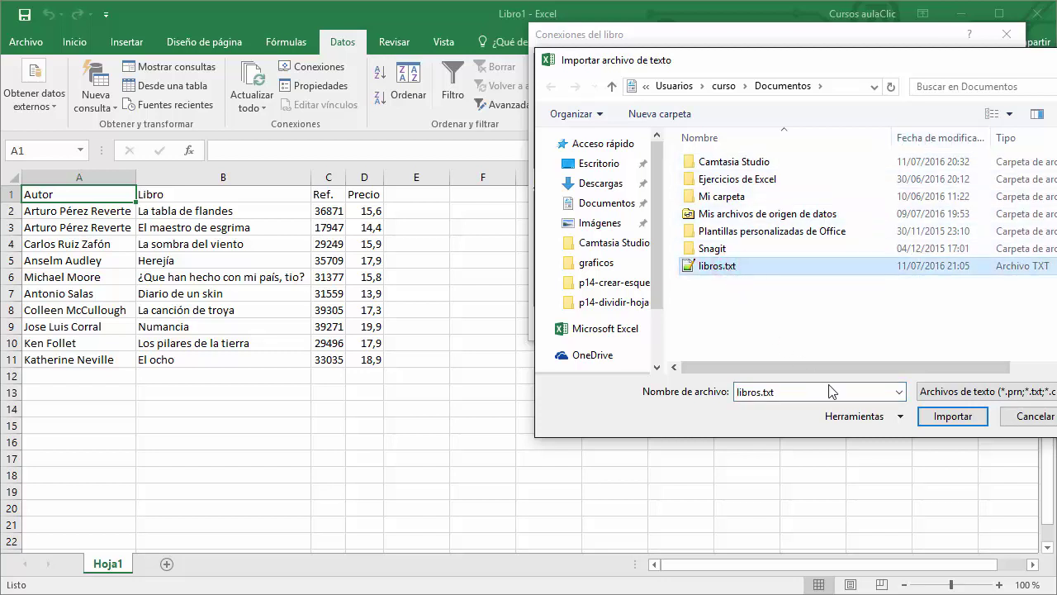
left_click(926, 414)
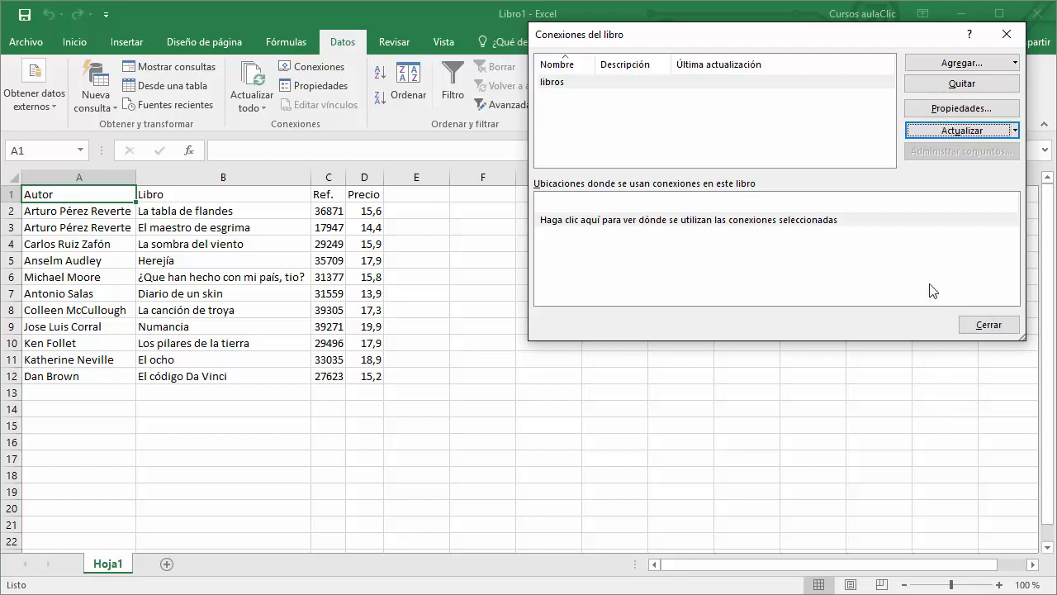
left_click(937, 111)
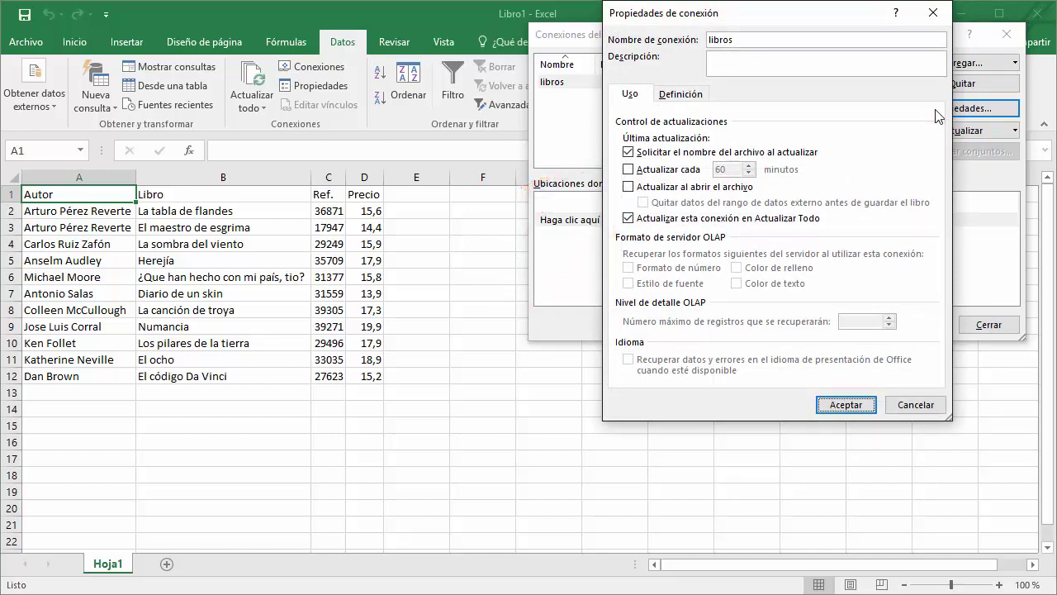
Disable file-name prompting, enable Actualizar al abrir el archivo, then confirm and close
left_click(803, 153)
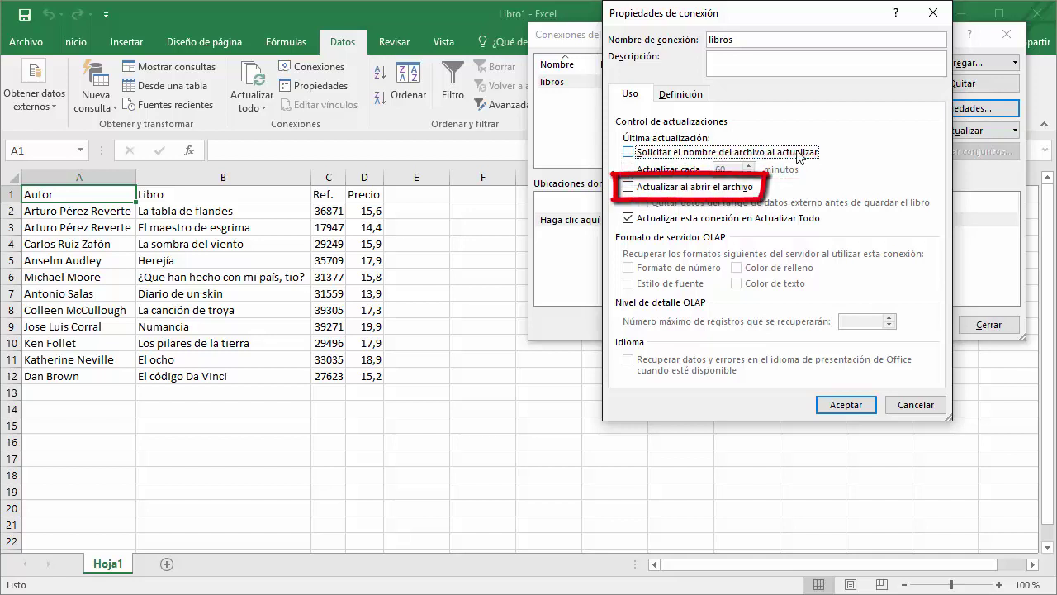
left_click(742, 188)
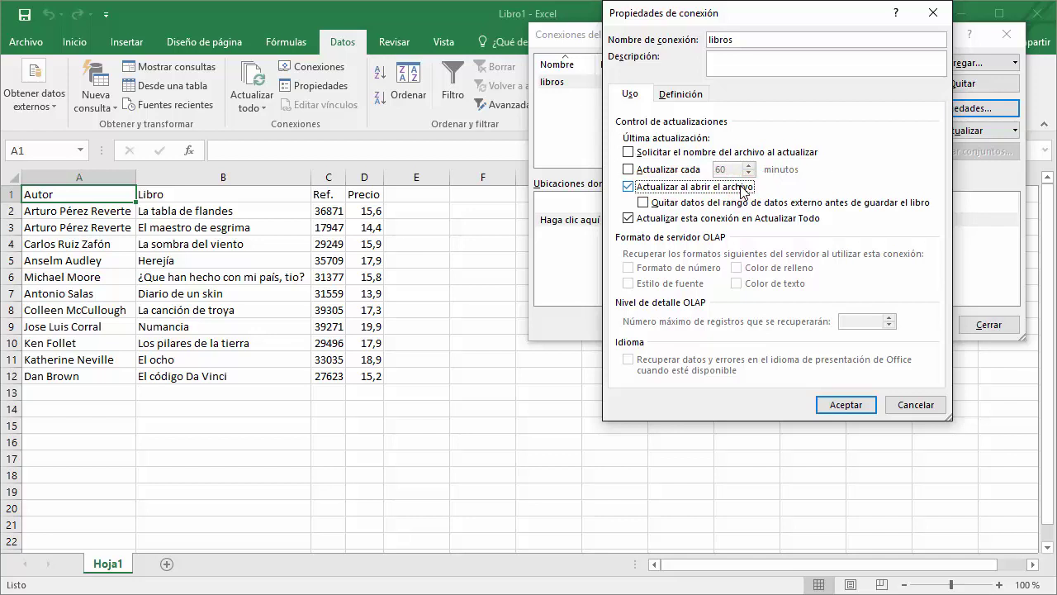
left_click(838, 404)
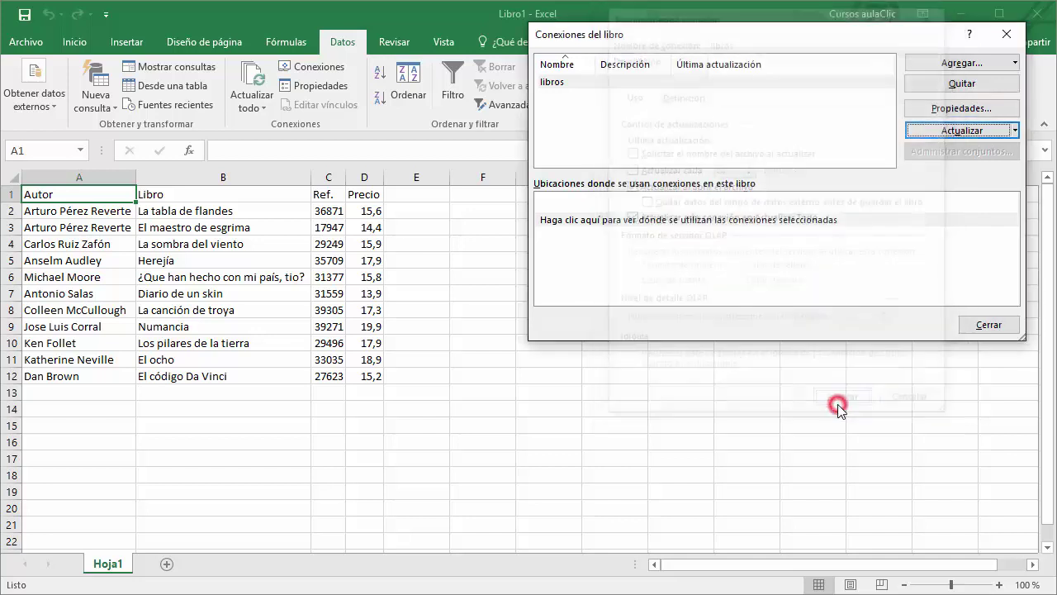
left_click(971, 327)
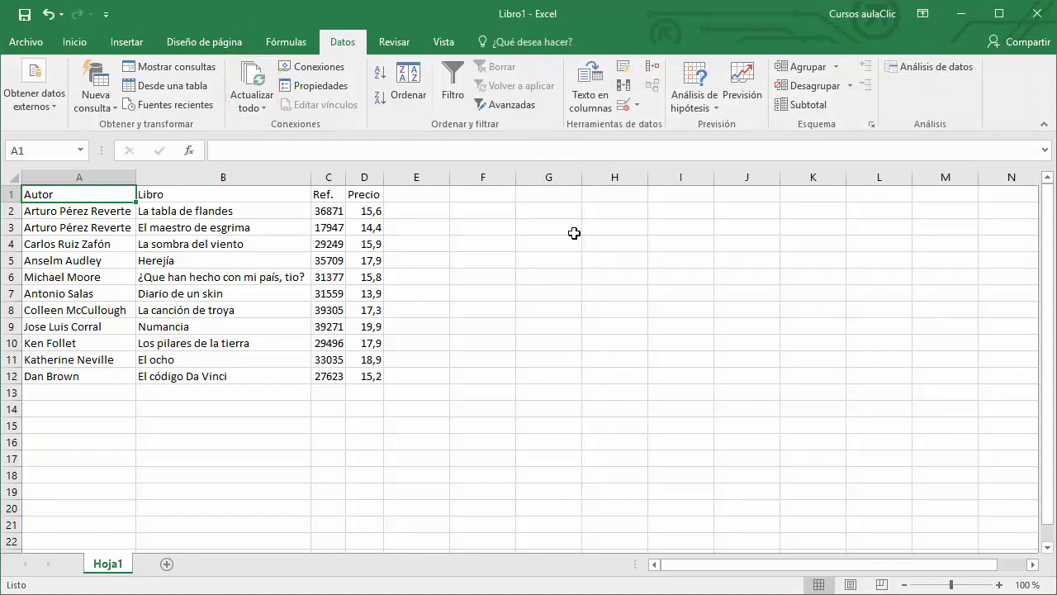
left_click(259, 85)
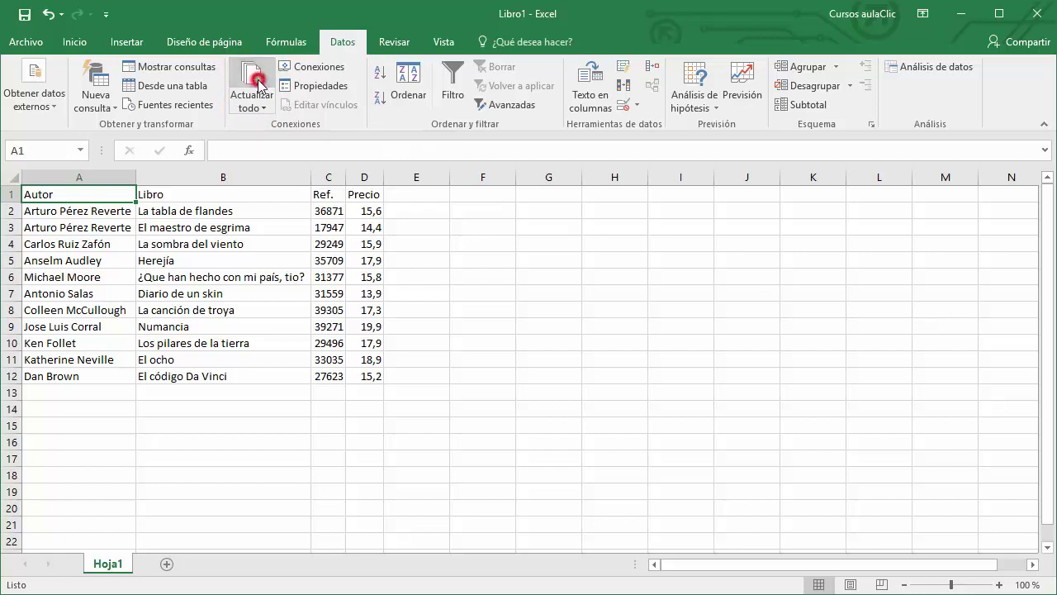